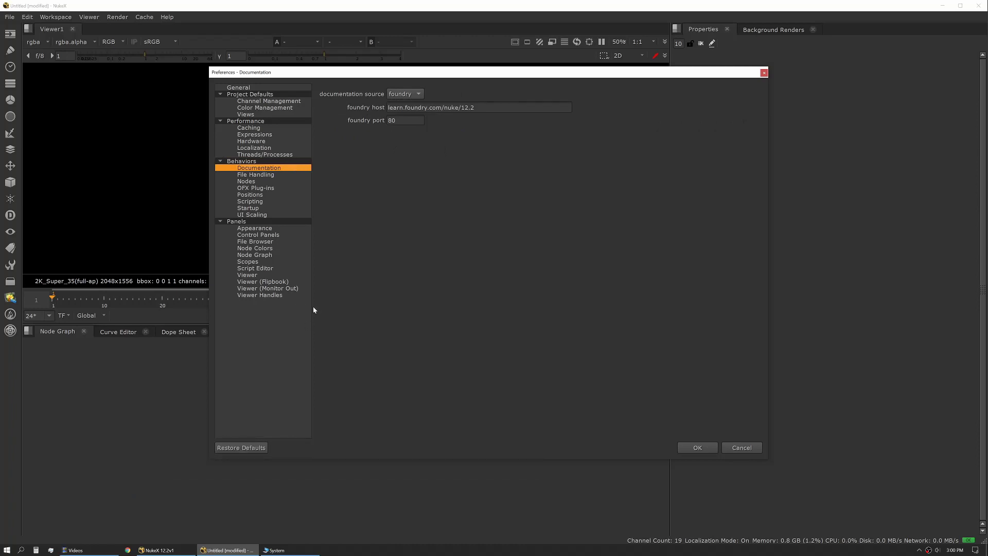
- Look through the Behaviors preferences, examining the Documentation and File Handling settings
left_click(273, 177)
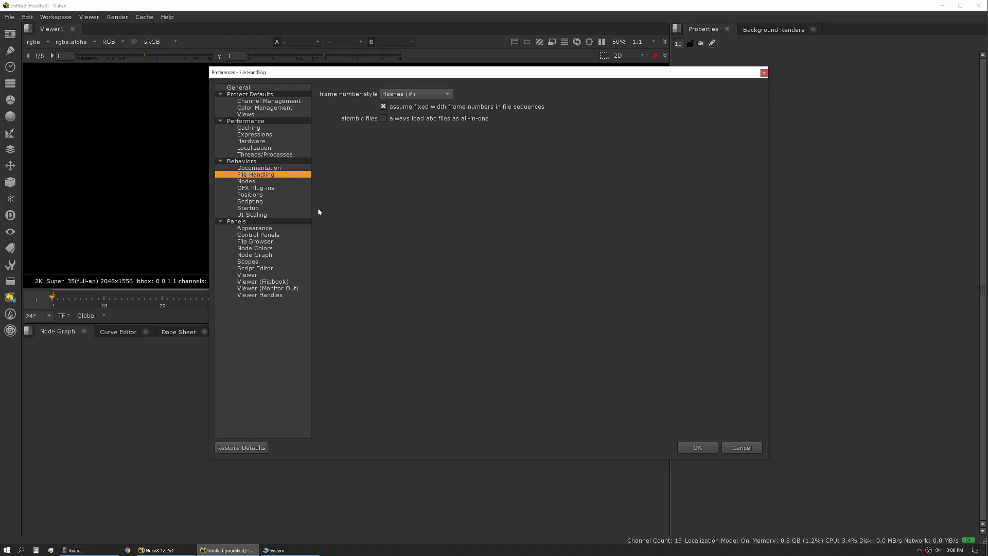
left_click(279, 181)
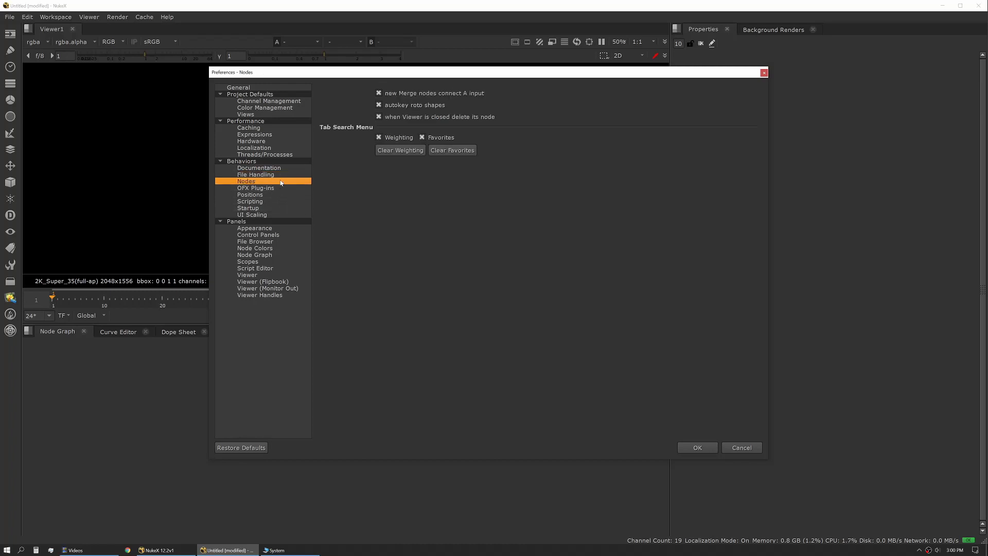
left_click(278, 188)
left_click(278, 182)
left_click(275, 168)
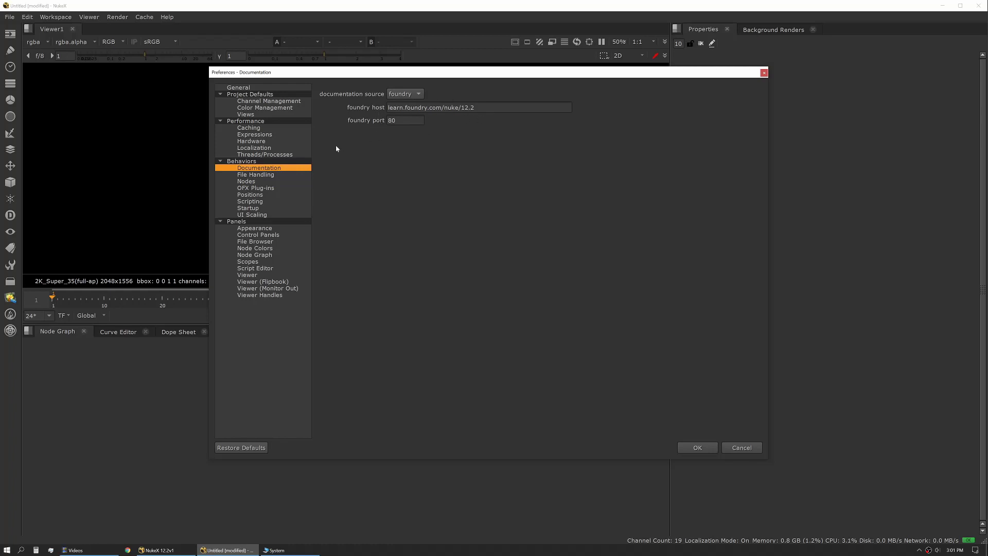
left_click(271, 176)
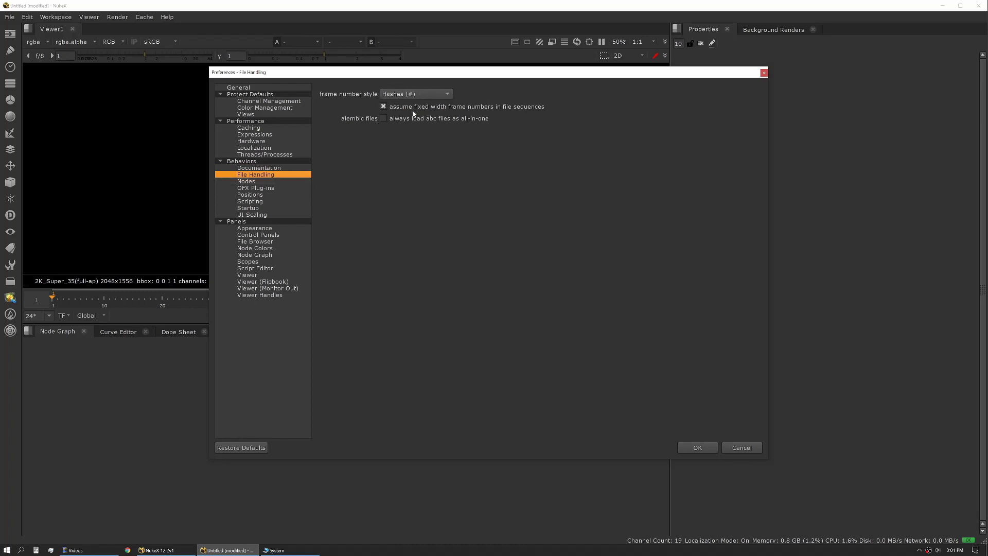
- Review the Nodes preferences for Merge inputs, autokeyed roto shapes, Viewer deletion and the Tab Search Menu
left_click(273, 182)
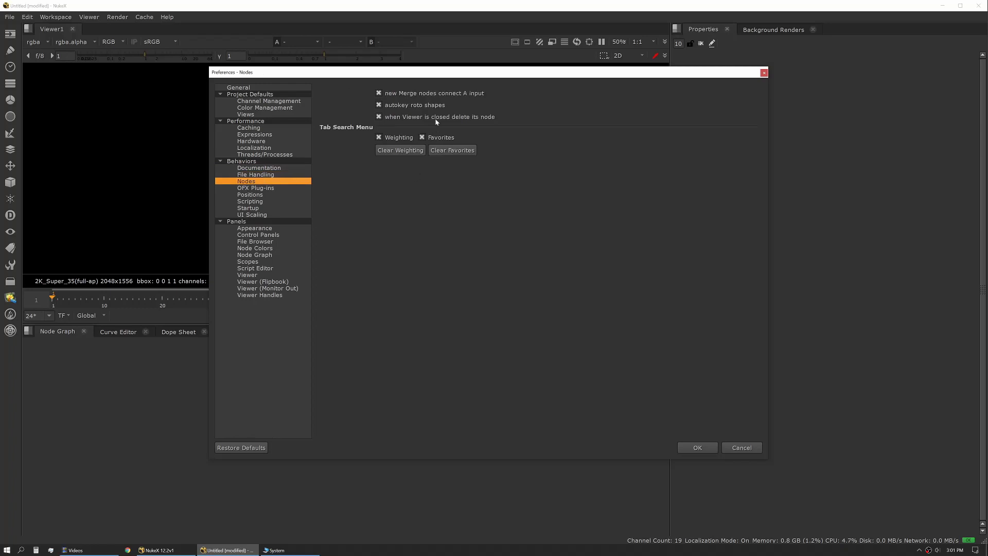
left_click(400, 95)
left_click(391, 109)
mouse_move(422, 111)
left_click(421, 137)
- Review the OFX Plug-ins, Positions and Startup preferences, including the choices for the startup workspace
left_click(288, 188)
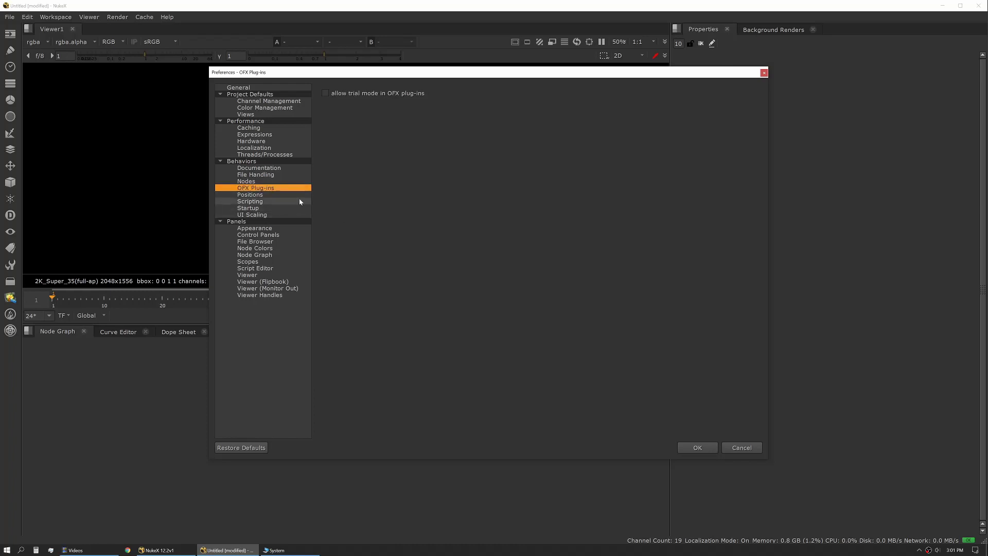
left_click(249, 202)
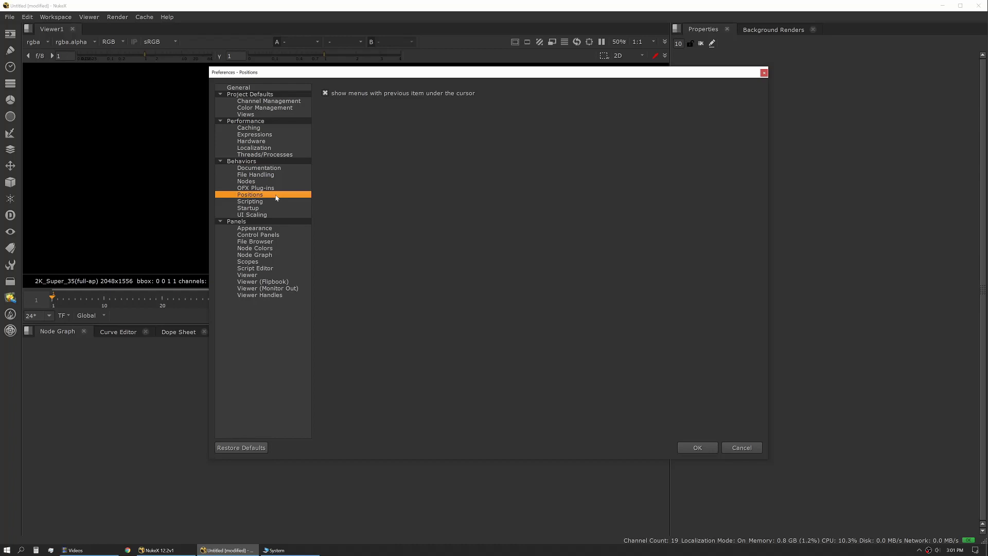
left_click(248, 208)
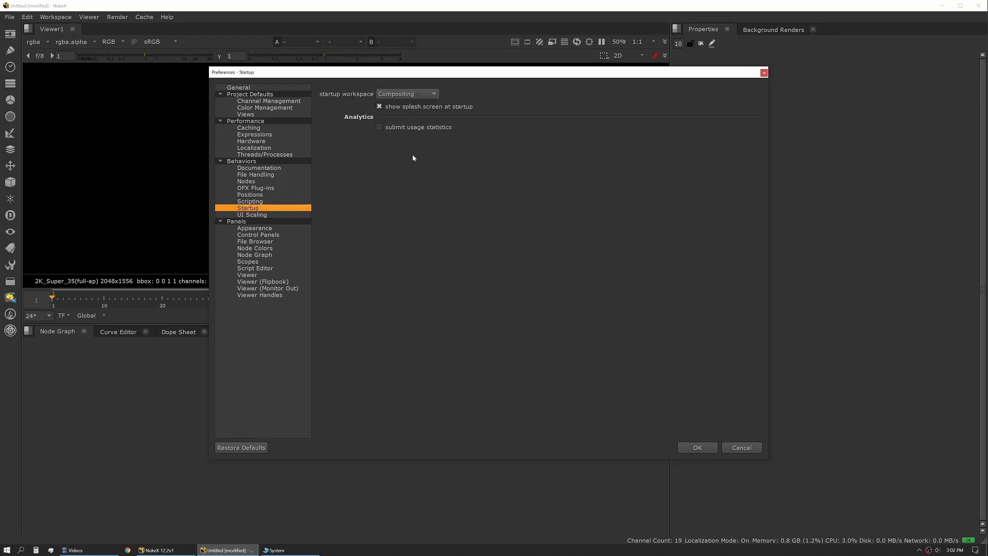
left_click(422, 98)
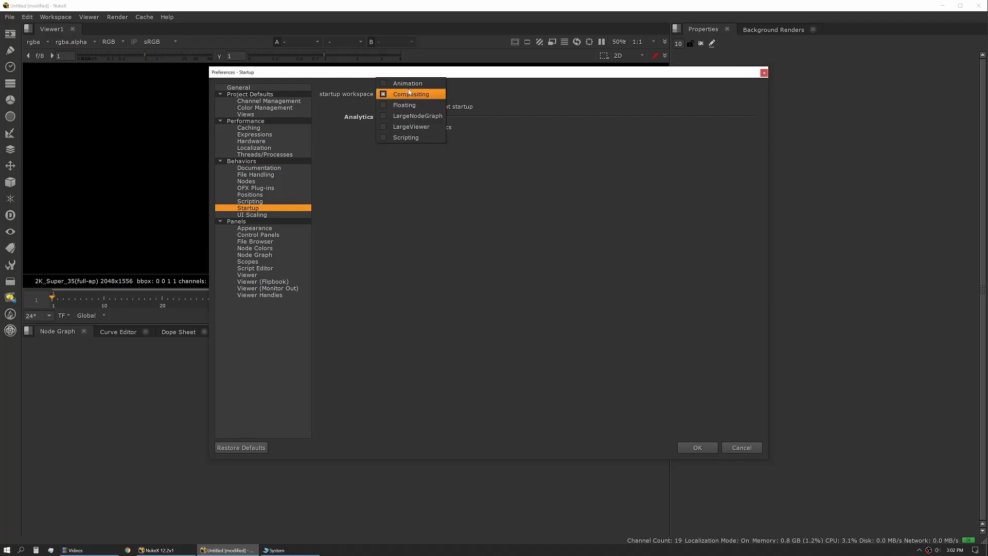
left_click(460, 161)
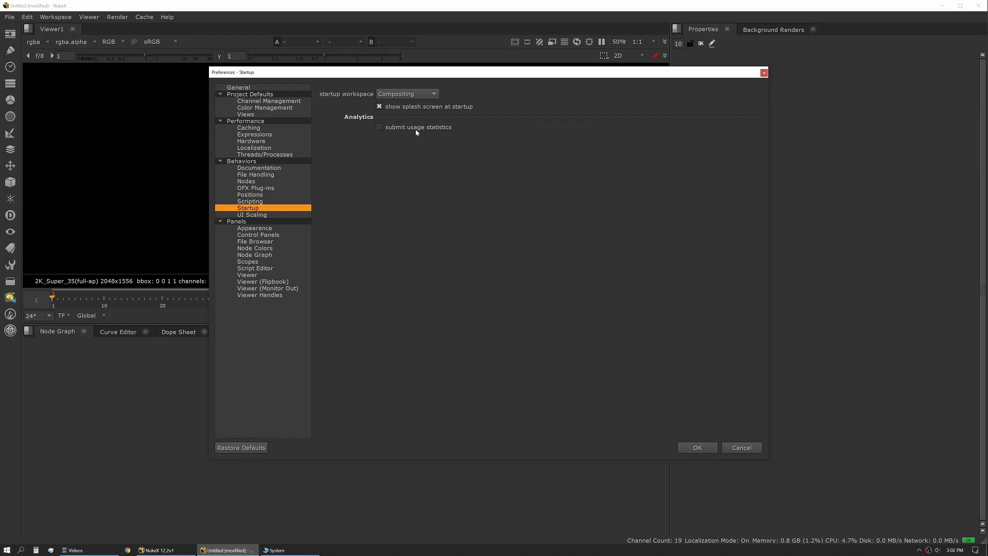
- Set the UI Scaling Mode to all, trying per display as well, and check the Scale All choices
left_click(285, 215)
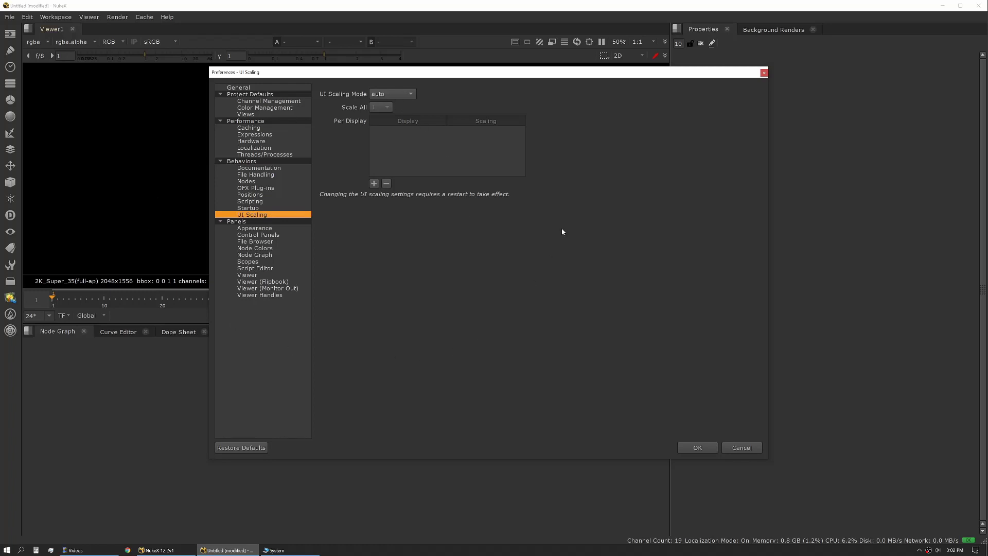
left_click(407, 94)
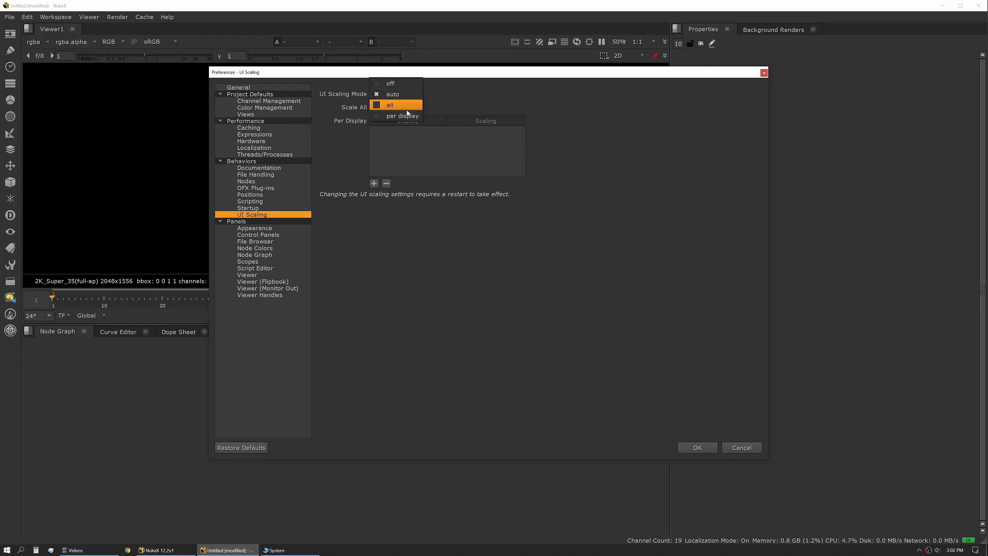
left_click(404, 105)
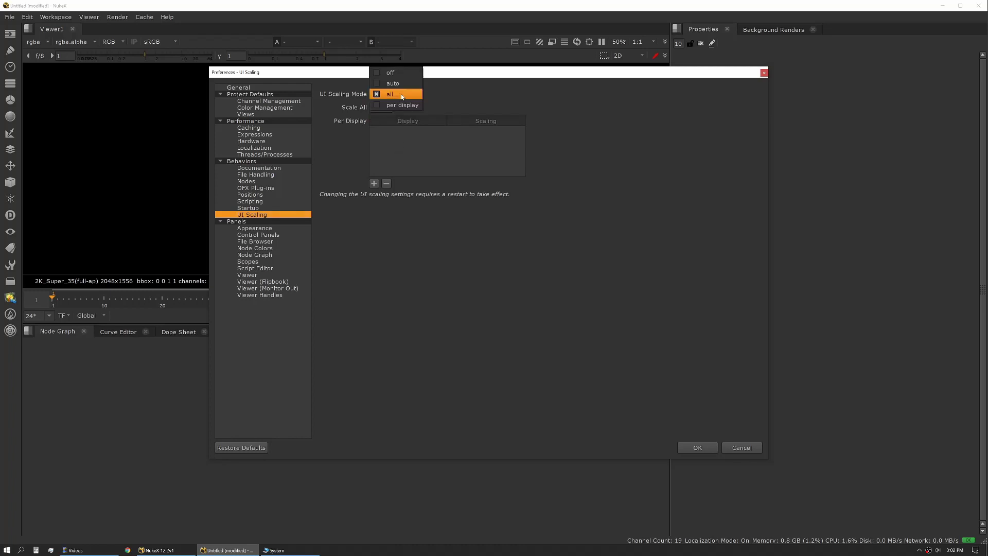
left_click(403, 105)
left_click(403, 96)
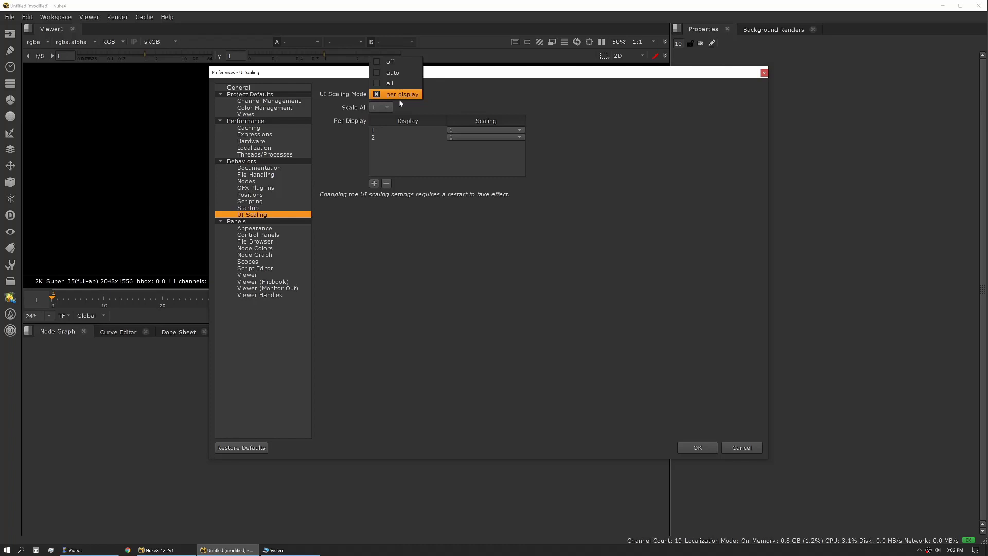
left_click(399, 85)
left_click(385, 107)
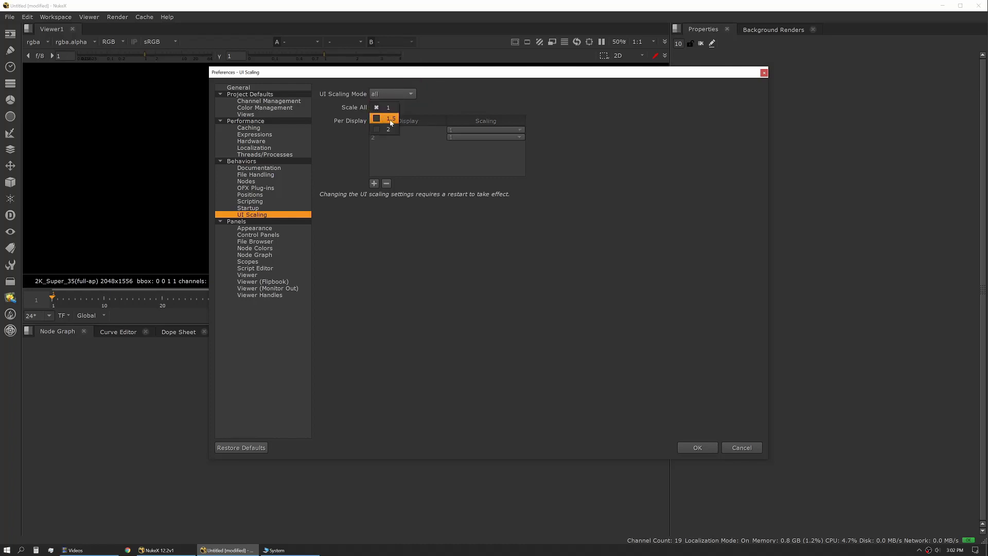
left_click(514, 267)
- Review the Appearance preferences and the Control Panels options for reopening, expanding and limiting nodes in the Properties bin
left_click(254, 228)
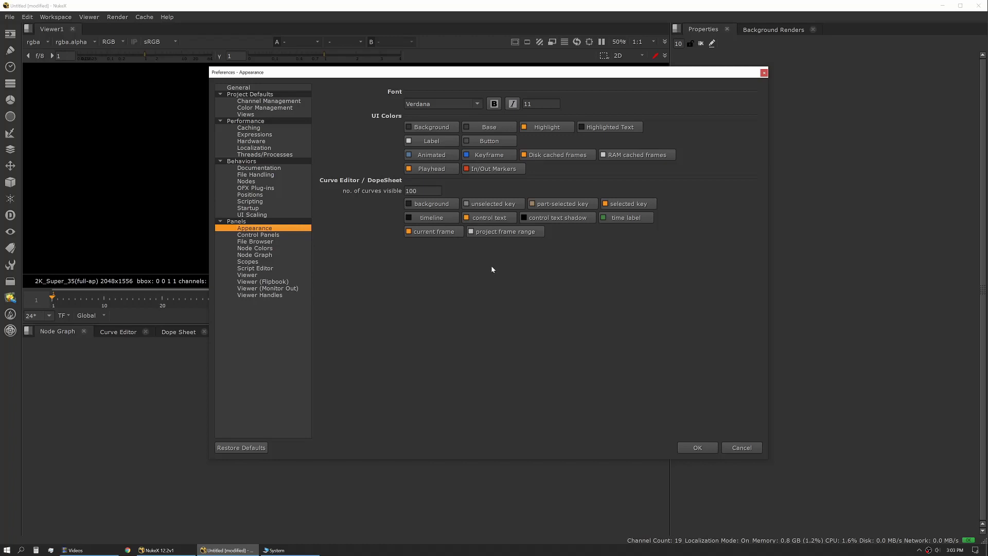
left_click(284, 235)
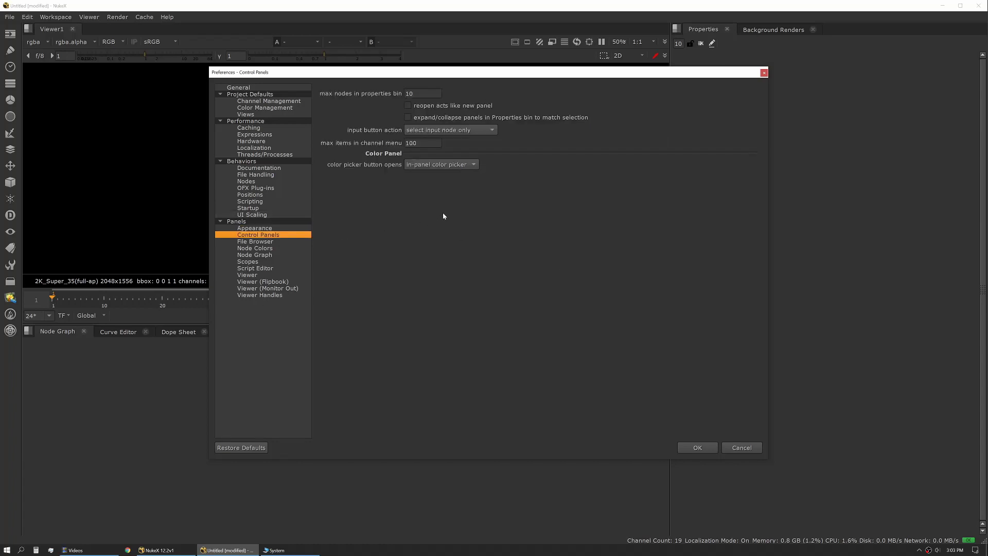
left_click(470, 106)
left_click(468, 118)
double_click(411, 93)
- Make the color picker button open the floating color picker in the Control Panels preferences
left_click(441, 166)
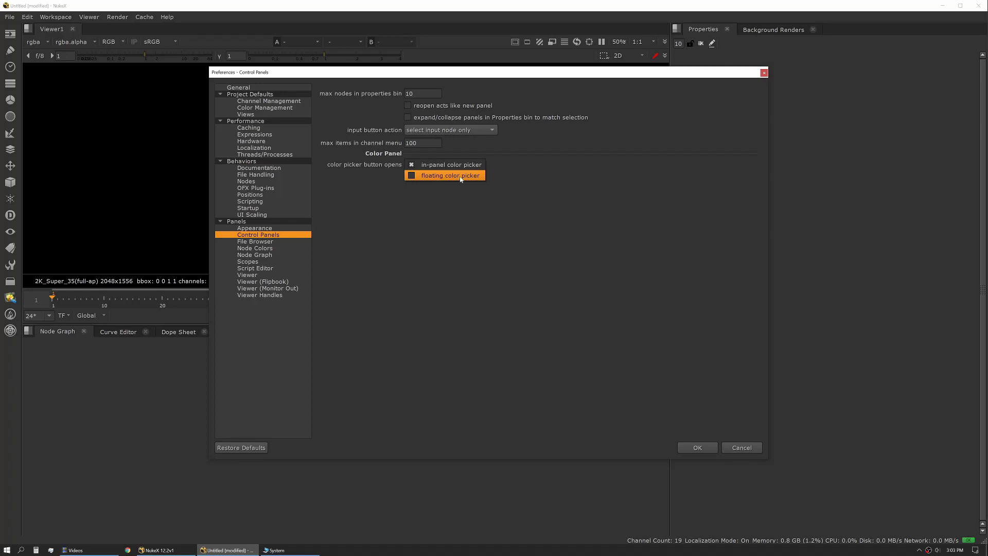
left_click(437, 177)
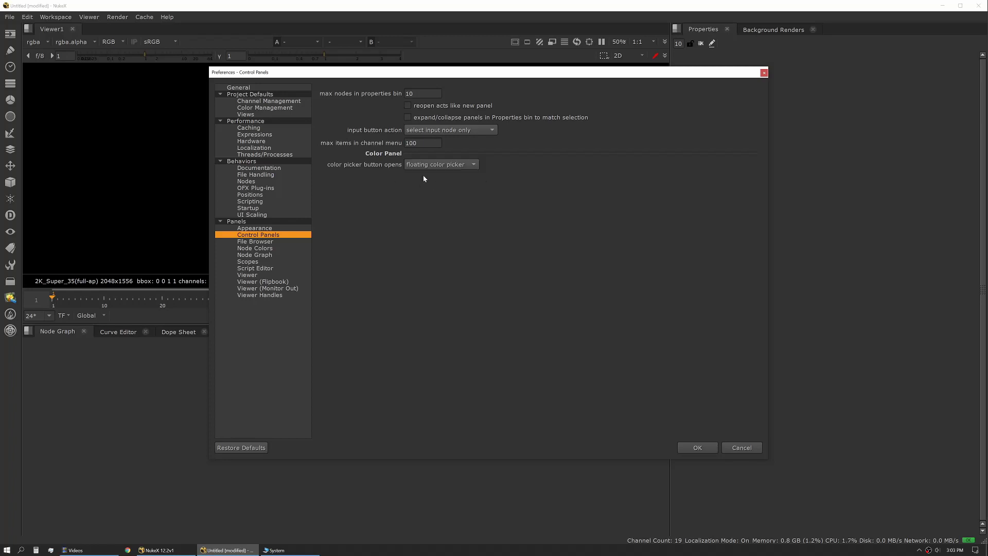
left_click(438, 164)
left_click(434, 154)
left_click(431, 168)
left_click(433, 175)
left_click(434, 164)
left_click(431, 154)
left_click(435, 164)
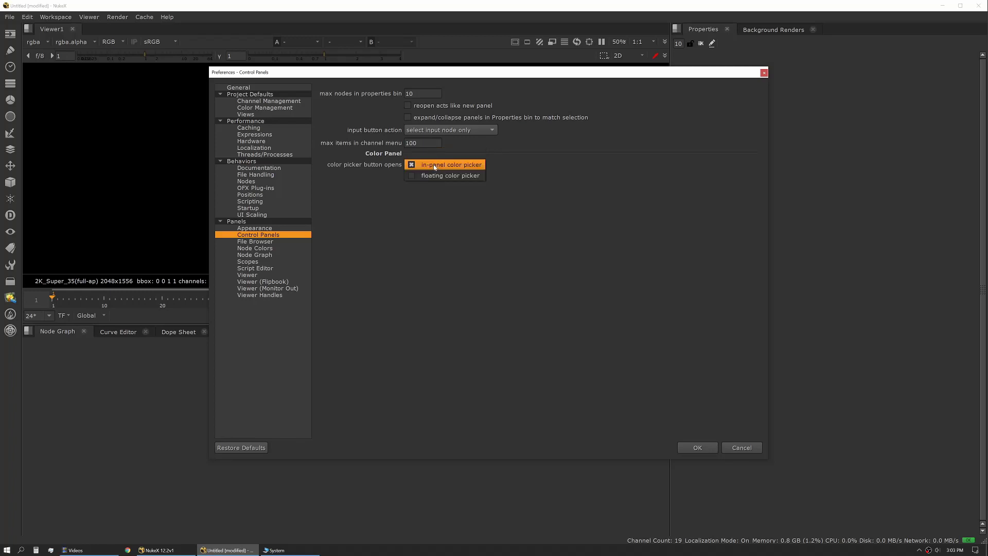
left_click(439, 176)
- Review the File Browser and Node Colors preferences
left_click(258, 242)
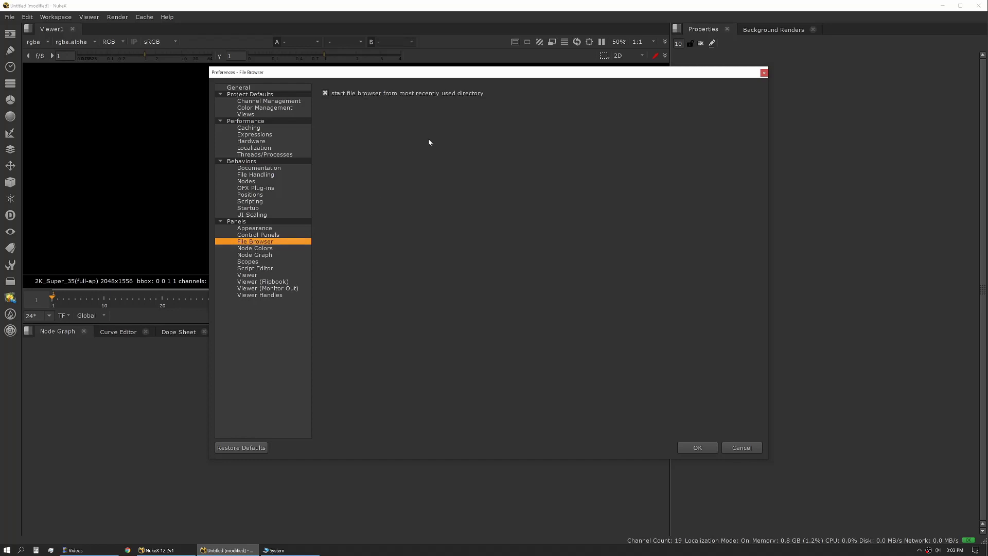
left_click(255, 248)
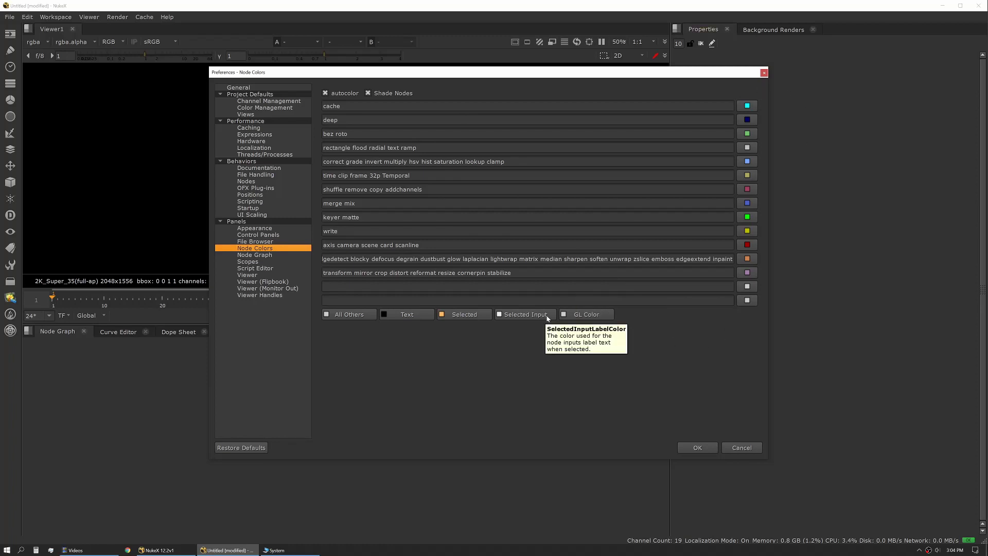
- Set the size of dots to 1.2 in the Node Graph preferences
left_click(269, 255)
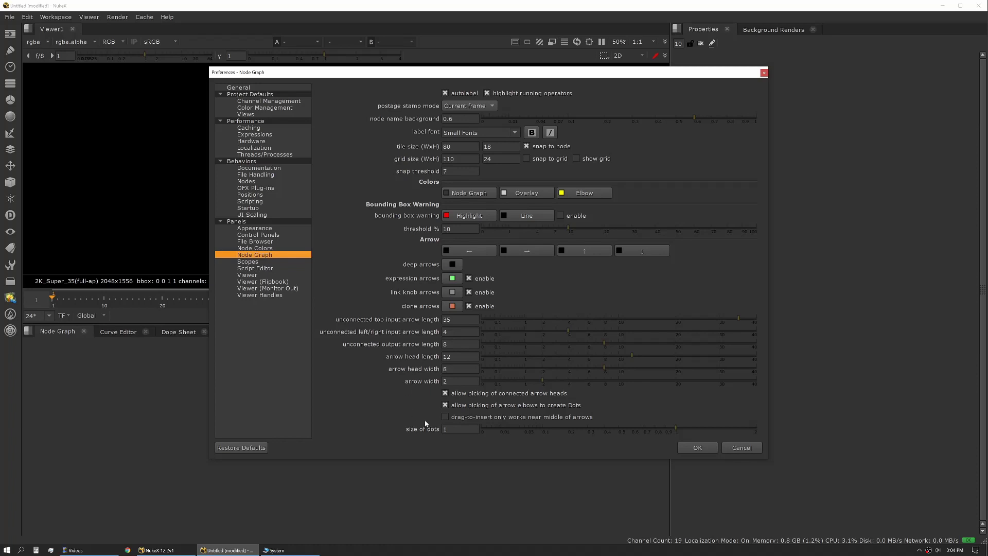
left_click(446, 429)
type(".2")
key("Return")
- Set the Node Graph's postage stamp mode to Static frame
left_click(466, 105)
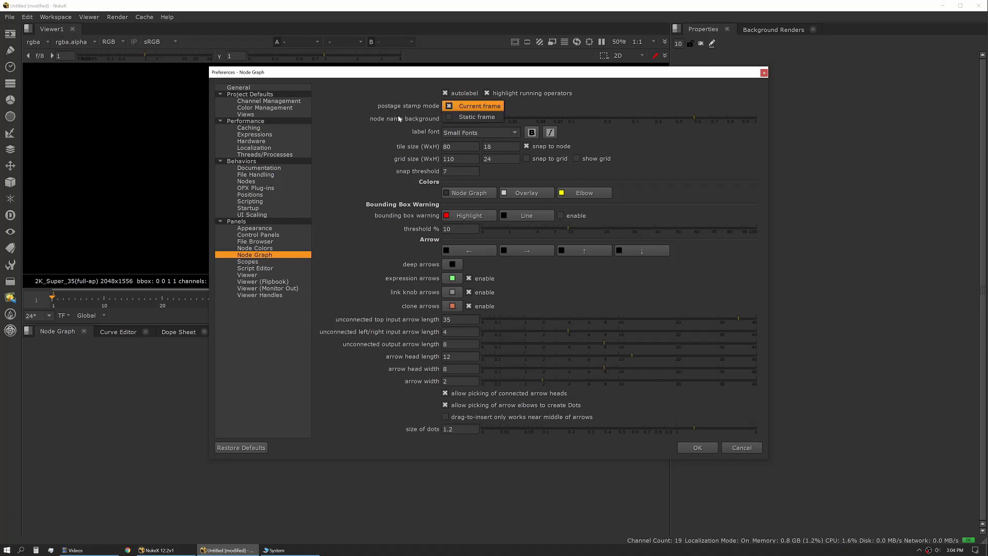
left_click(466, 106)
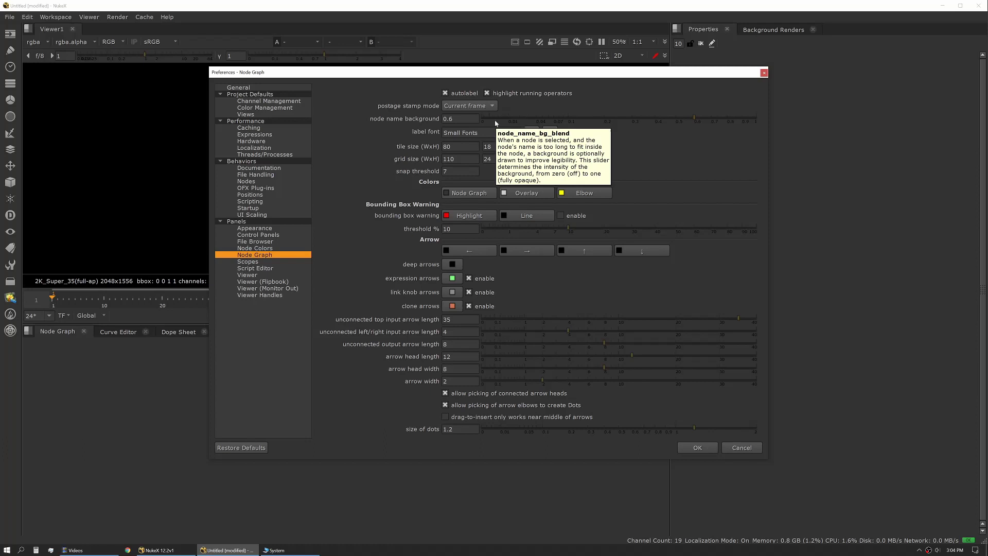
left_click(479, 107)
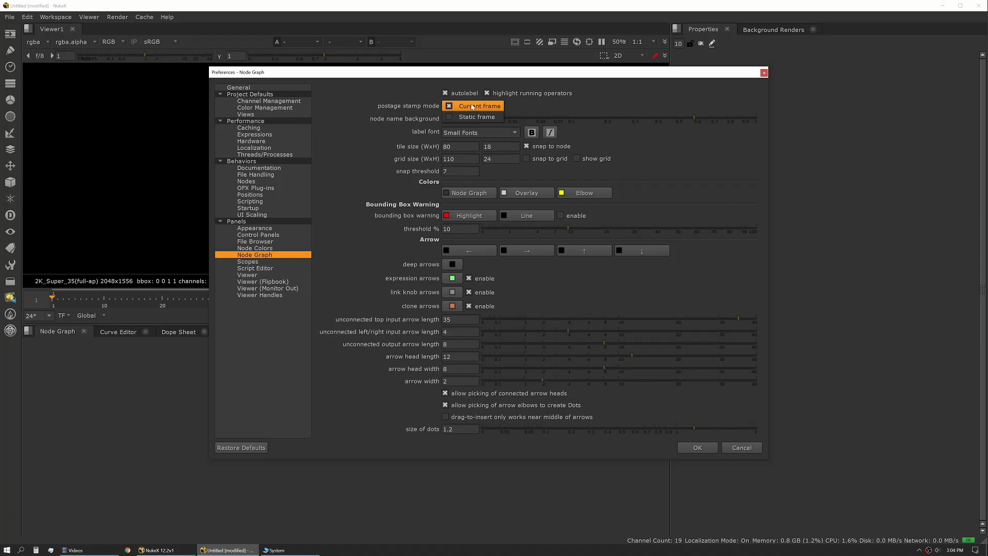
left_click(472, 106)
left_click(473, 106)
left_click(474, 117)
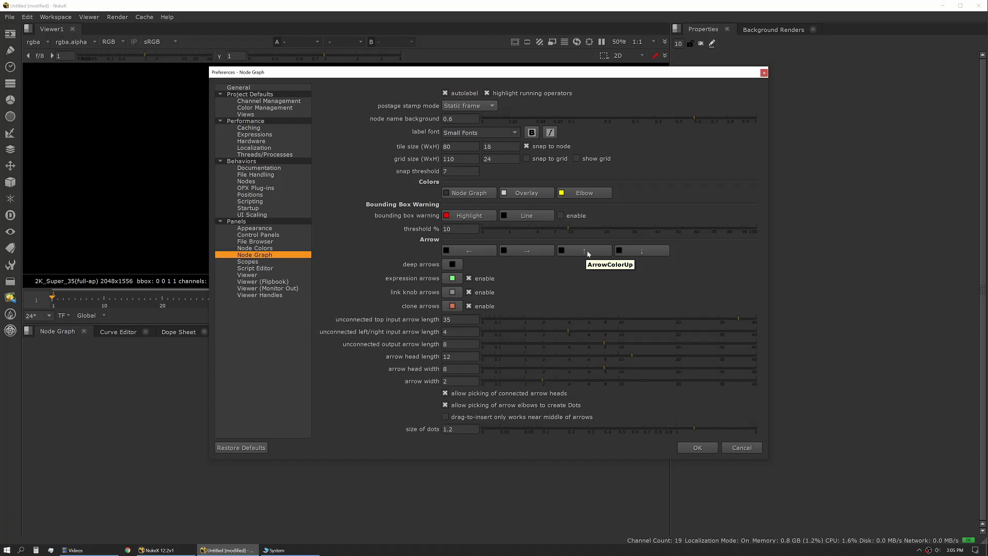
- Review the Scopes, Script Editor, Viewer, Viewer (Flipbook) and Viewer (Monitor Out) preferences
left_click(282, 262)
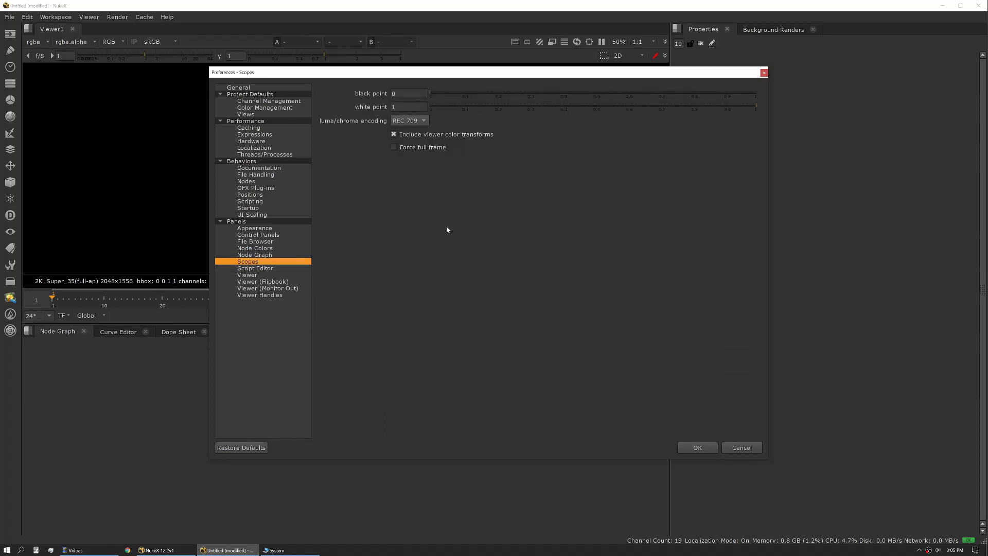
left_click(282, 268)
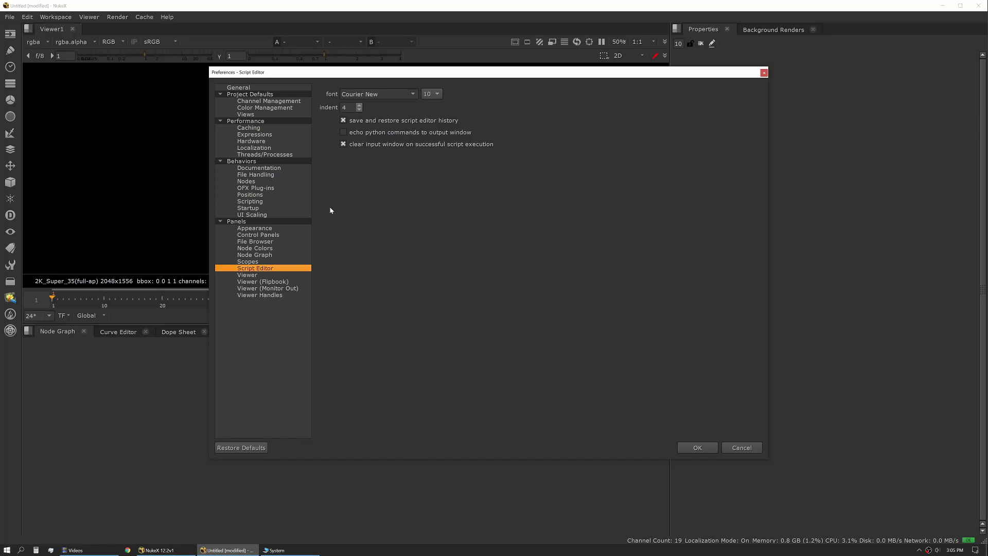
left_click(264, 275)
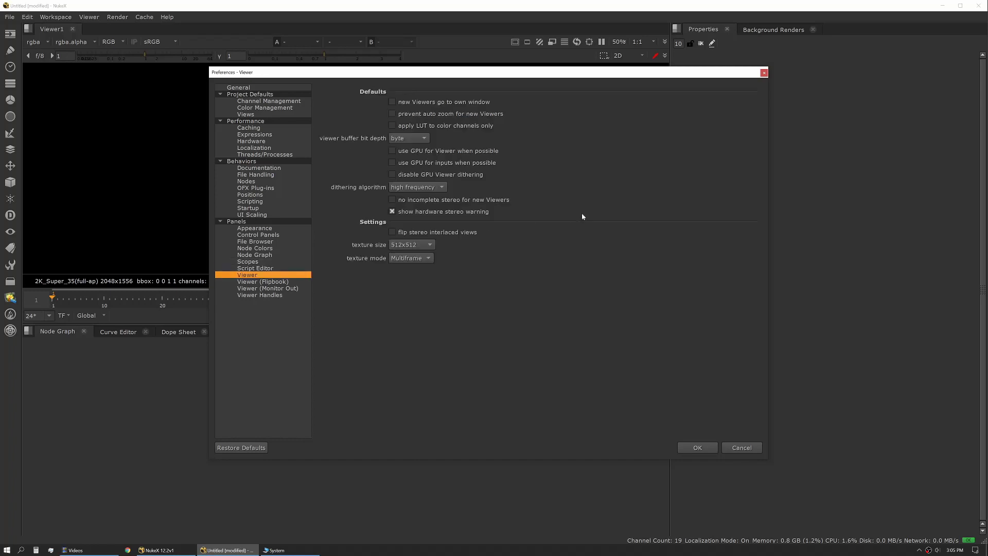
left_click(419, 128)
left_click(425, 151)
left_click(418, 163)
left_click(275, 282)
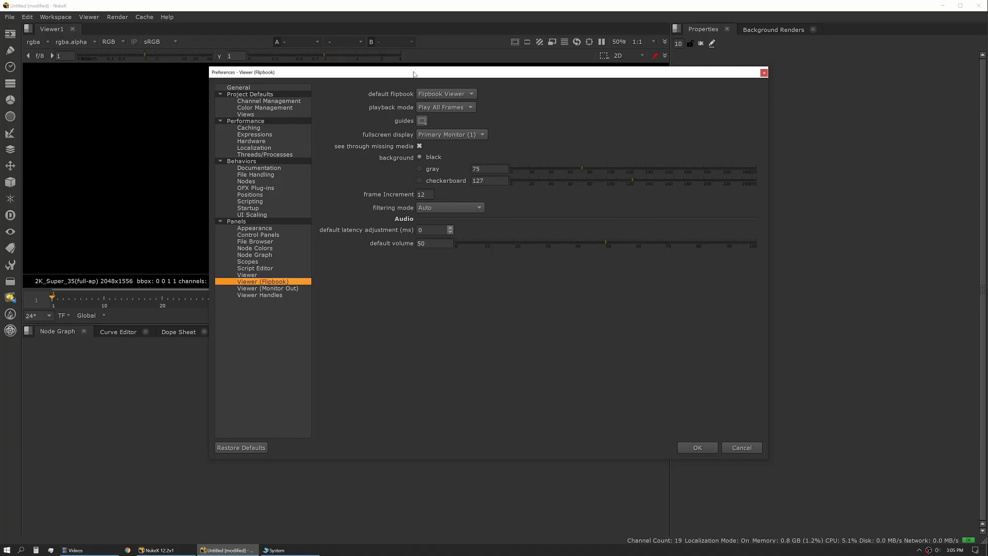
left_click(283, 290)
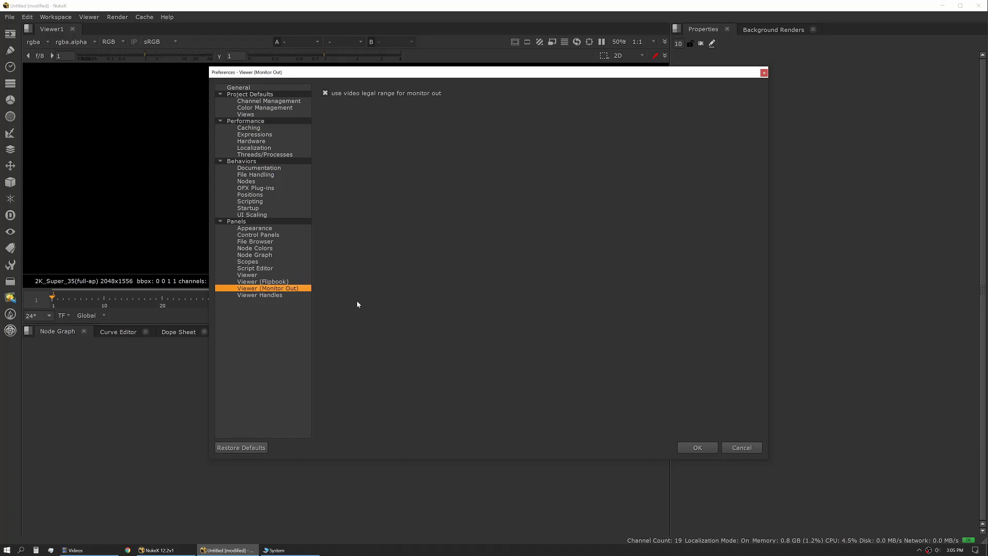
- Review the Viewer Handles preferences, including the available 3D control types
key("Down")
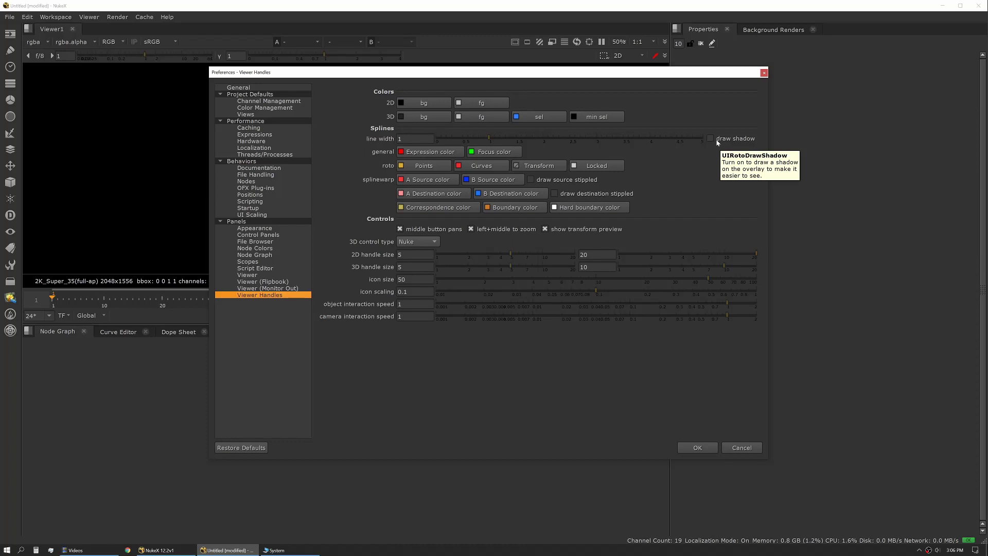
left_click(431, 243)
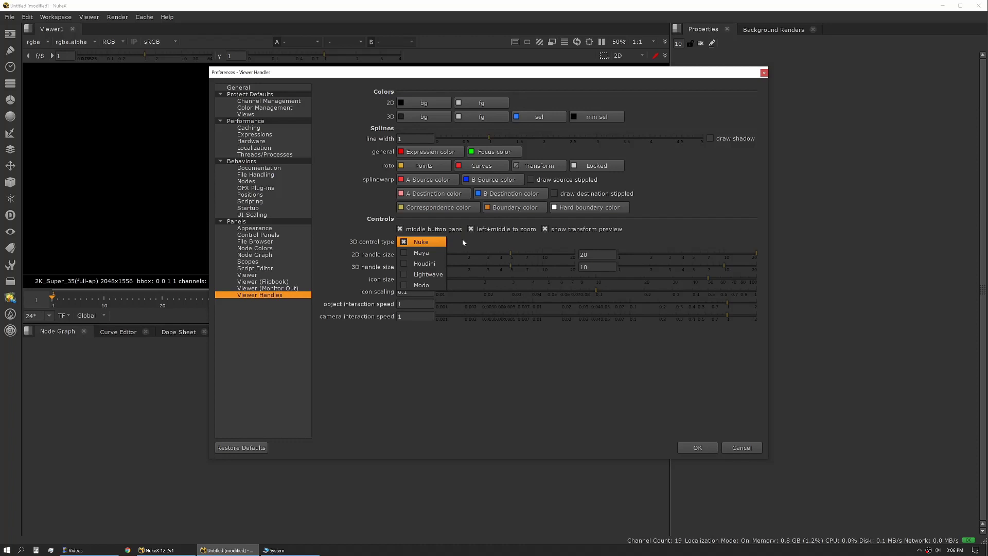
left_click(462, 238)
left_click(427, 241)
left_click(426, 243)
left_click(425, 245)
left_click(428, 242)
left_click(435, 242)
left_click(467, 245)
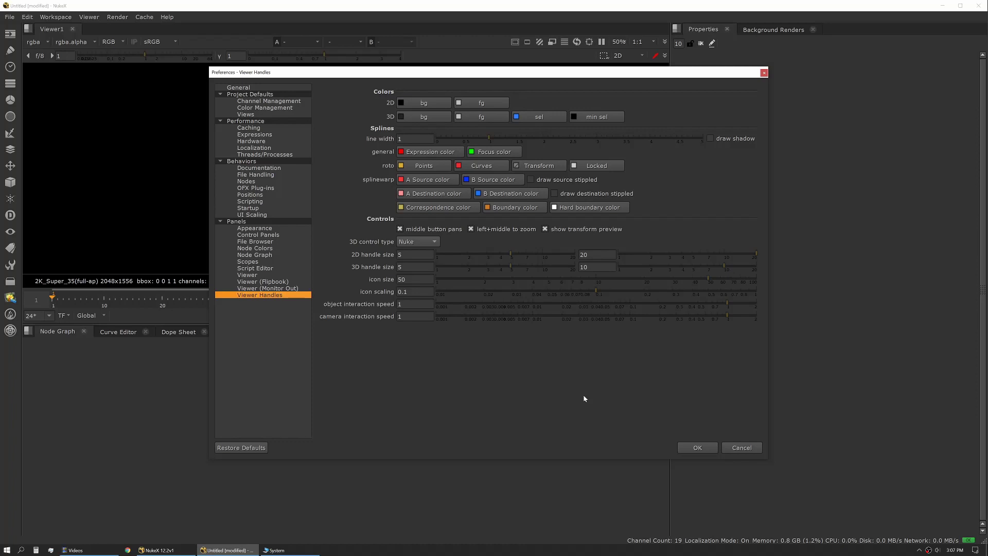
- Accept the preferences, switch to File Explorer and open the Workspaces folder inside .nuke in the user's home folder on drive C
left_click(700, 448)
left_click(75, 550)
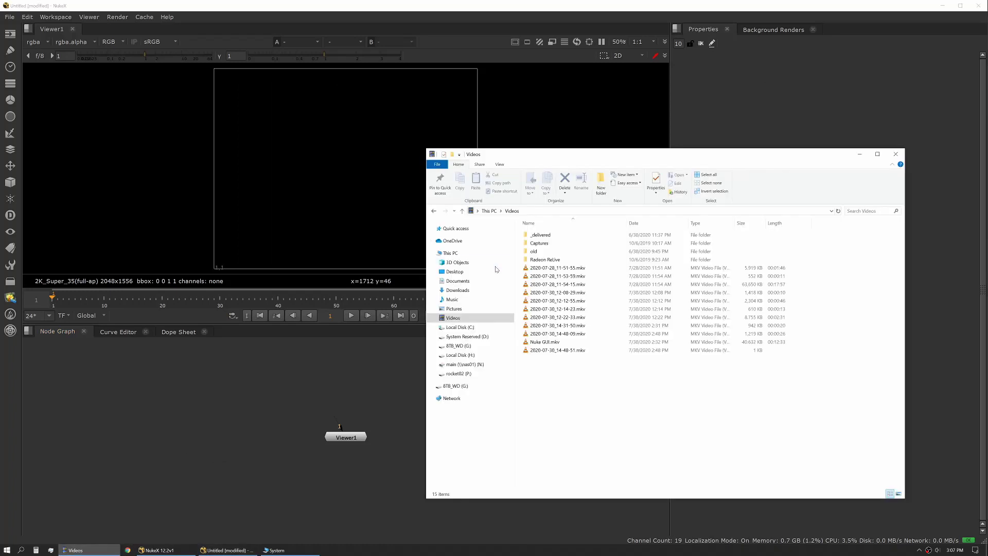
left_click(491, 253)
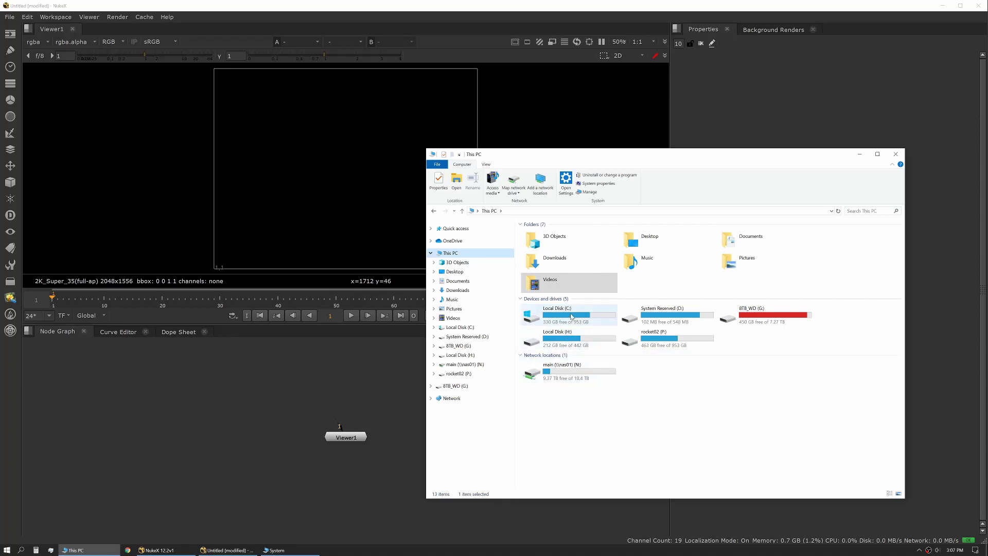
double_click(574, 318)
double_click(536, 277)
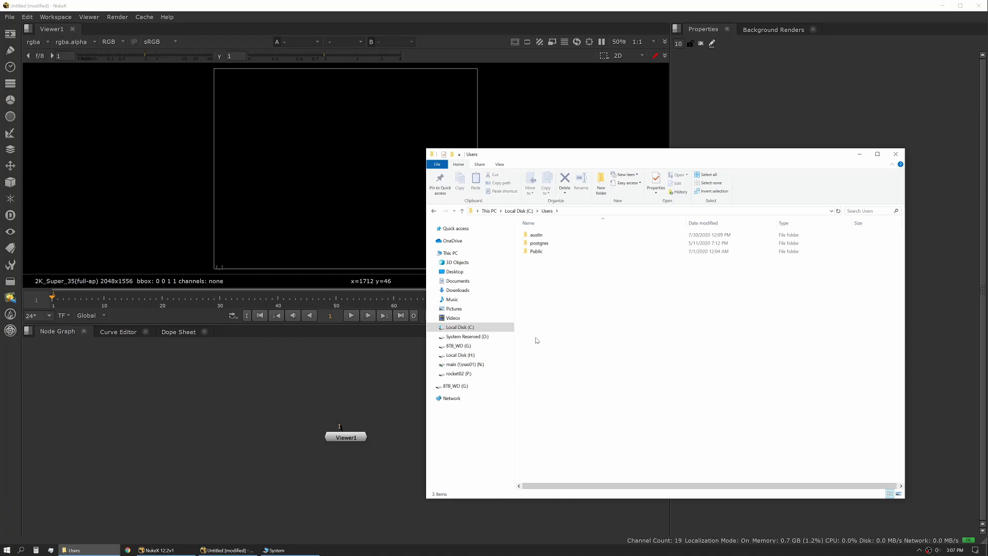
double_click(538, 235)
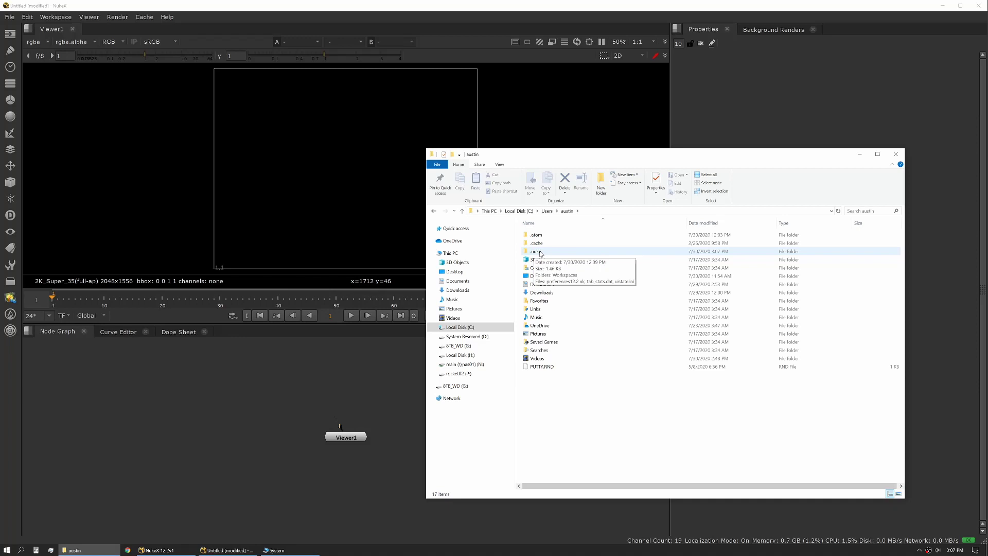
double_click(536, 251)
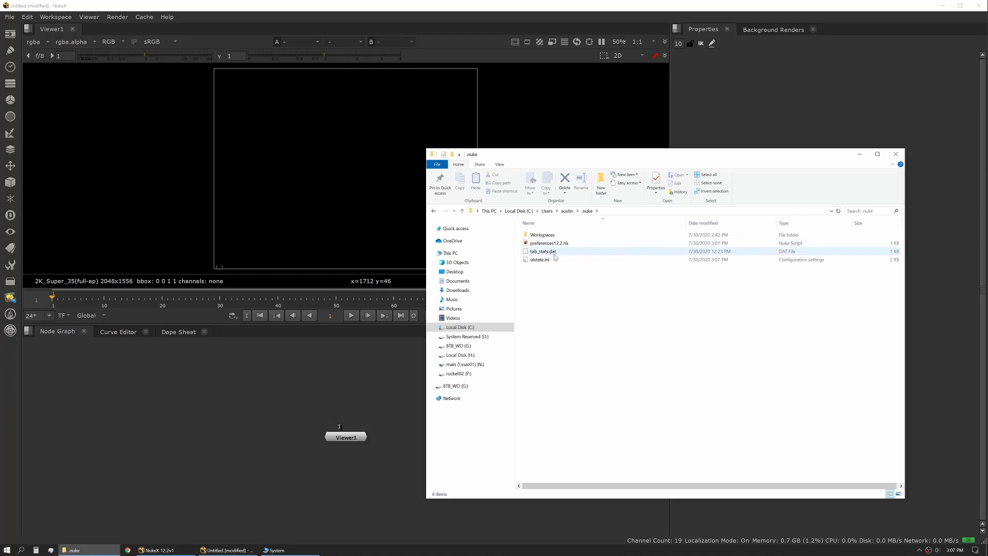
double_click(546, 235)
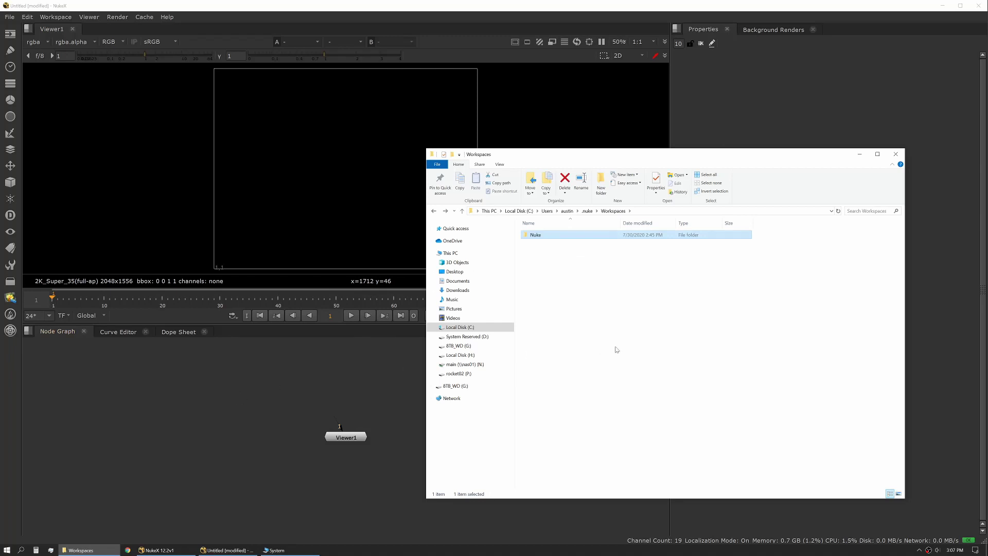
- Switch back to NukeX and save the current workspace as "asdfsdf" with no shortcut key
left_click(280, 385)
left_click(65, 18)
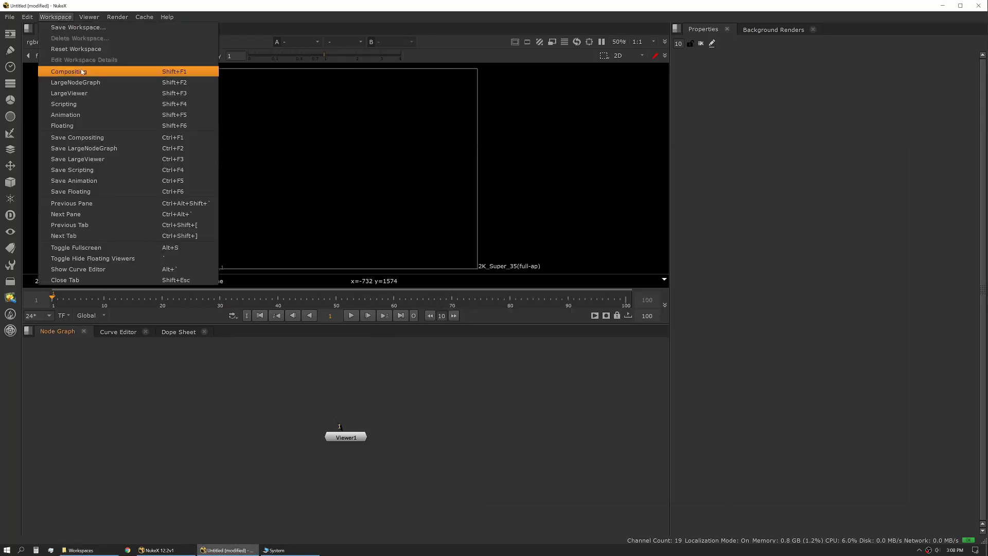
left_click(80, 28)
type("asdfsdf")
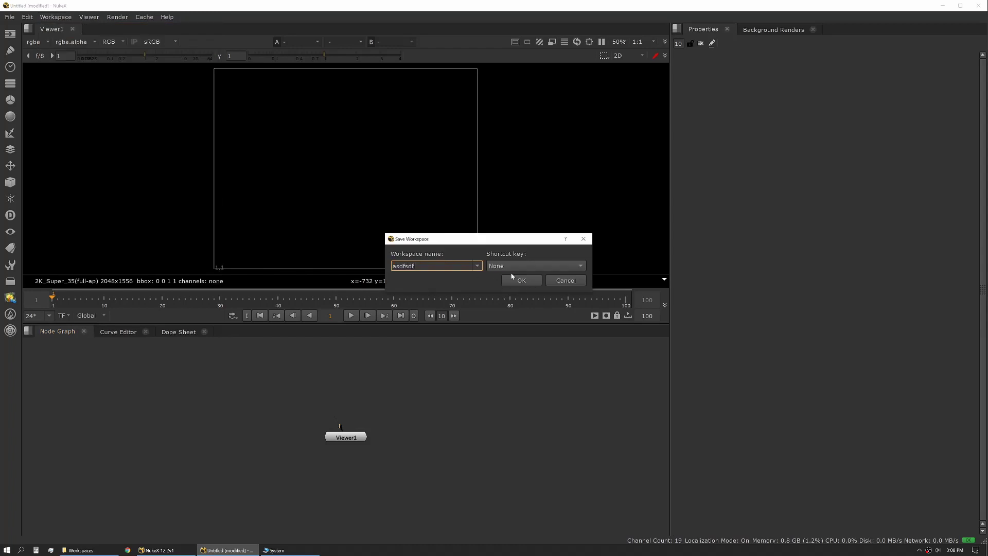
left_click(522, 279)
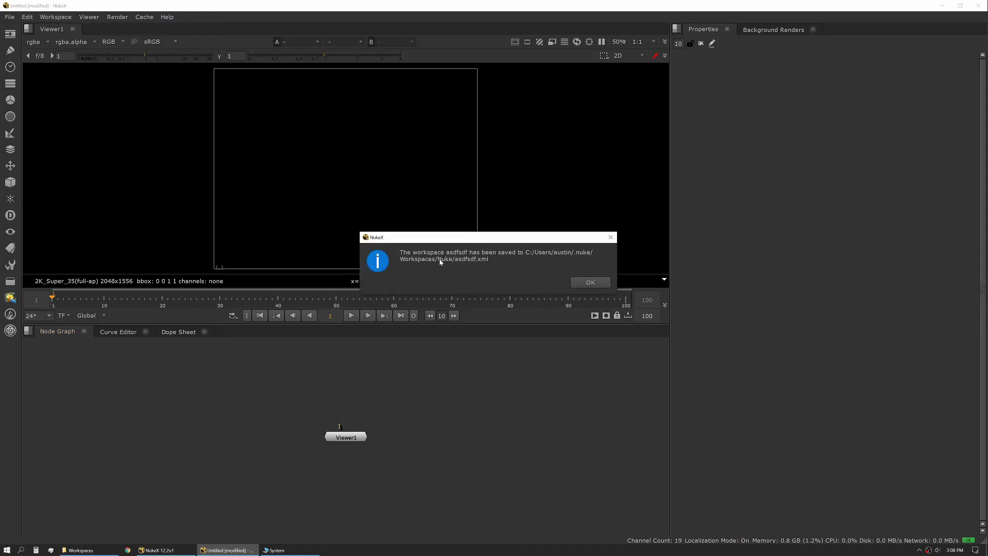
left_click(591, 281)
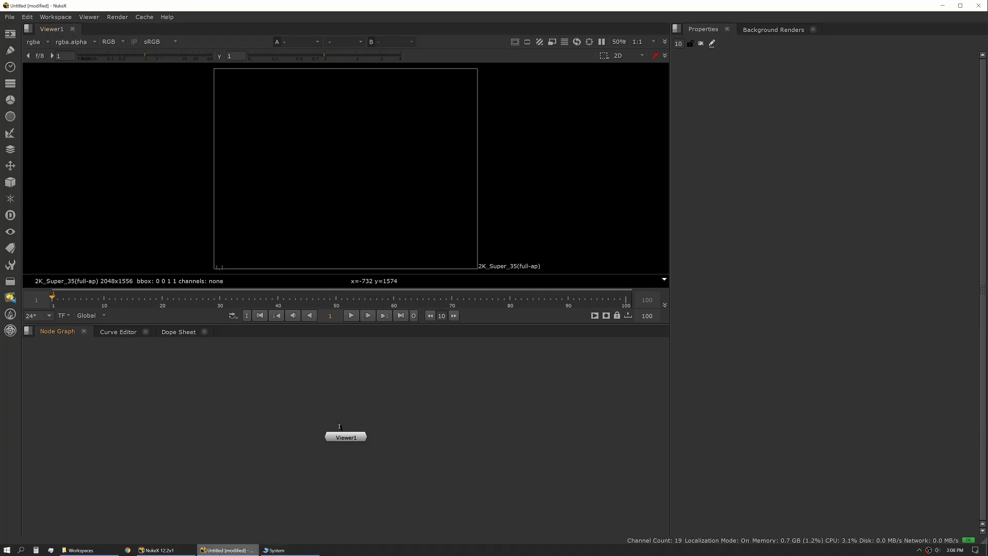
- Return to File Explorer and open the Nuke subfolder of Workspaces to check for the saved workspace file
left_click(278, 550)
left_click(80, 550)
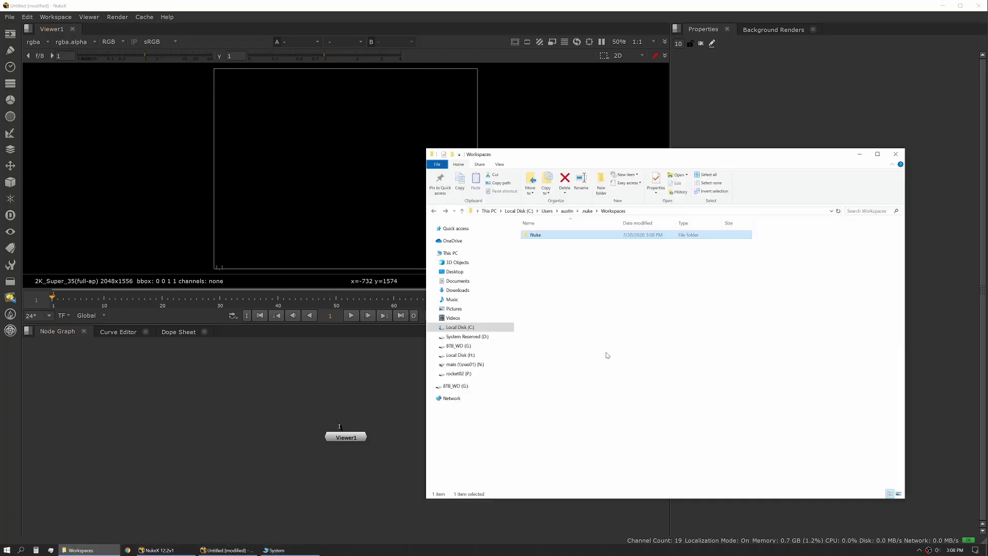
double_click(554, 236)
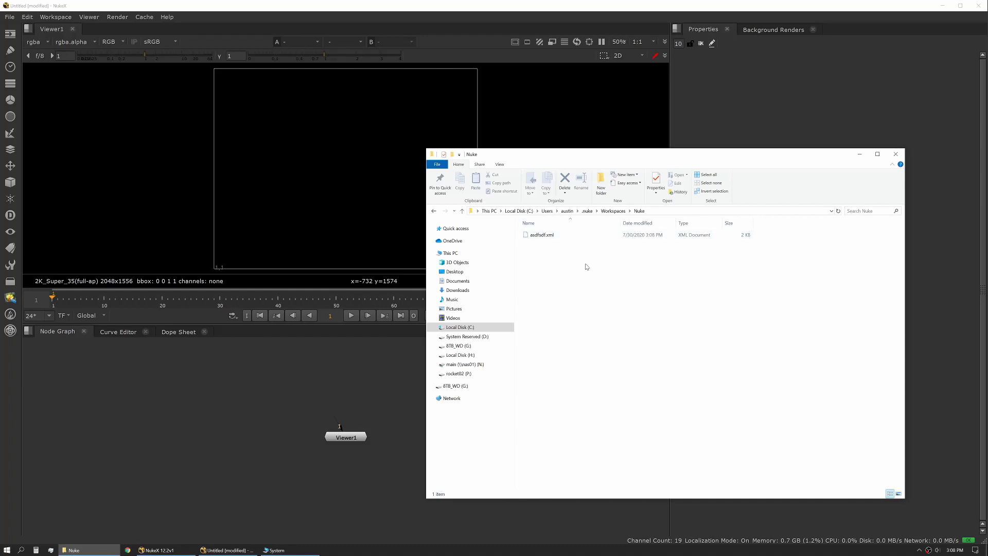
- Go back to the .nuke folder and view the file actions available for preferences12.2.nk
left_click(587, 211)
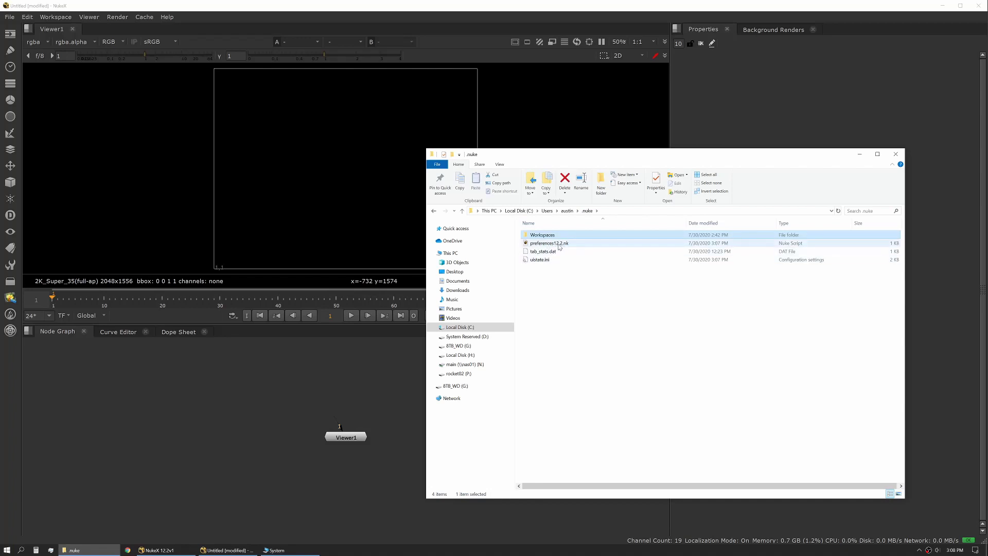
right_click(558, 245)
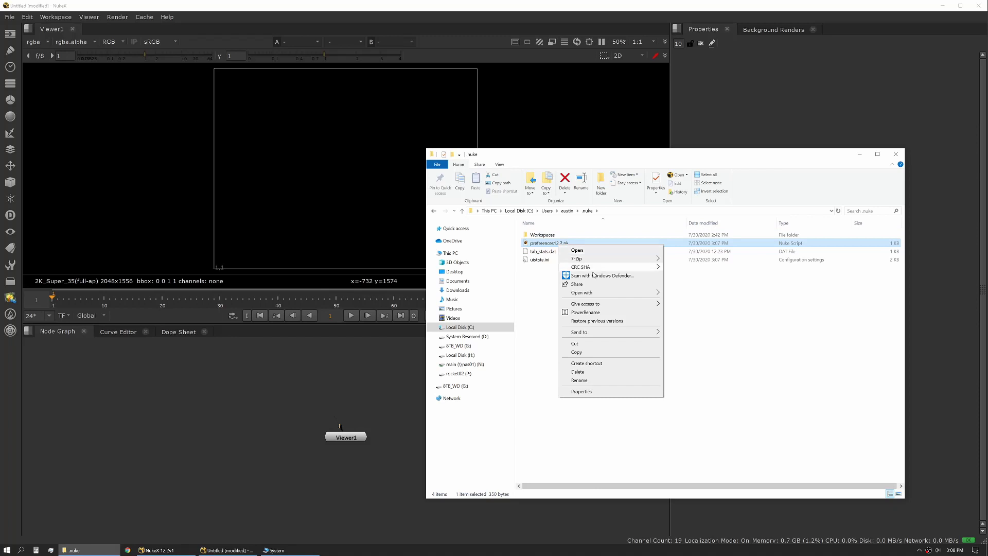
left_click(747, 387)
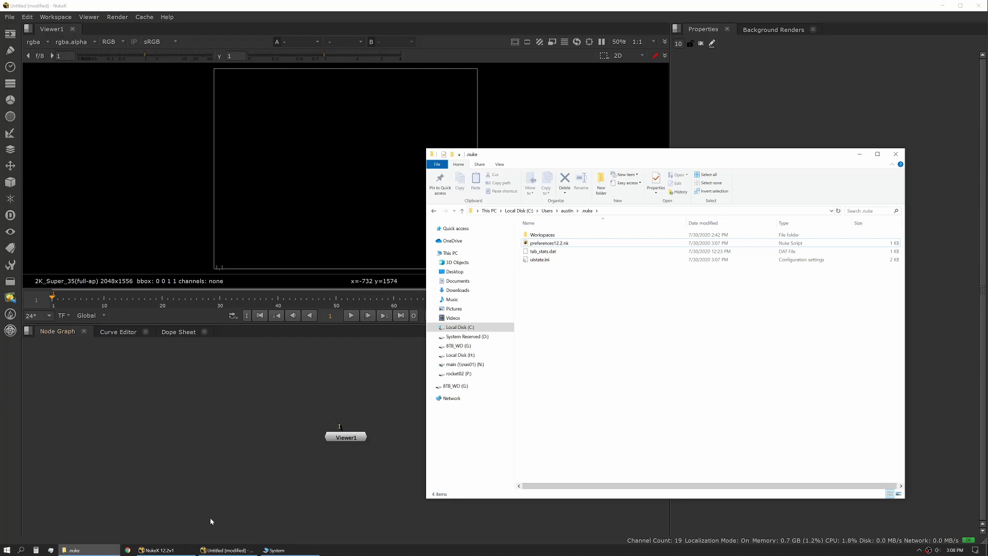
- Open init.py from the Desktop's dotnuke folder in Atom, examine its plugin path line, close it and return to NukeX
left_click(461, 272)
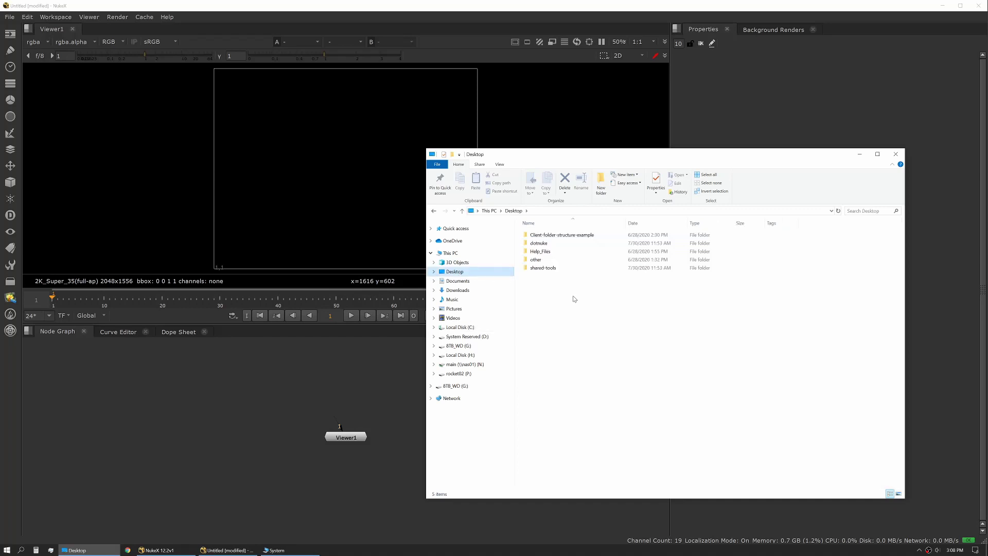
left_click(540, 244)
double_click(540, 244)
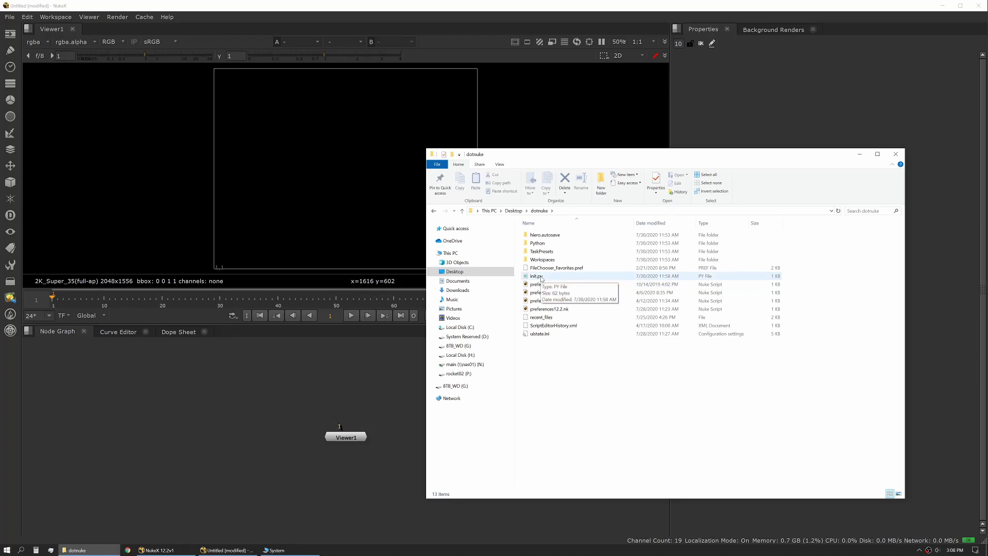
left_click(537, 276)
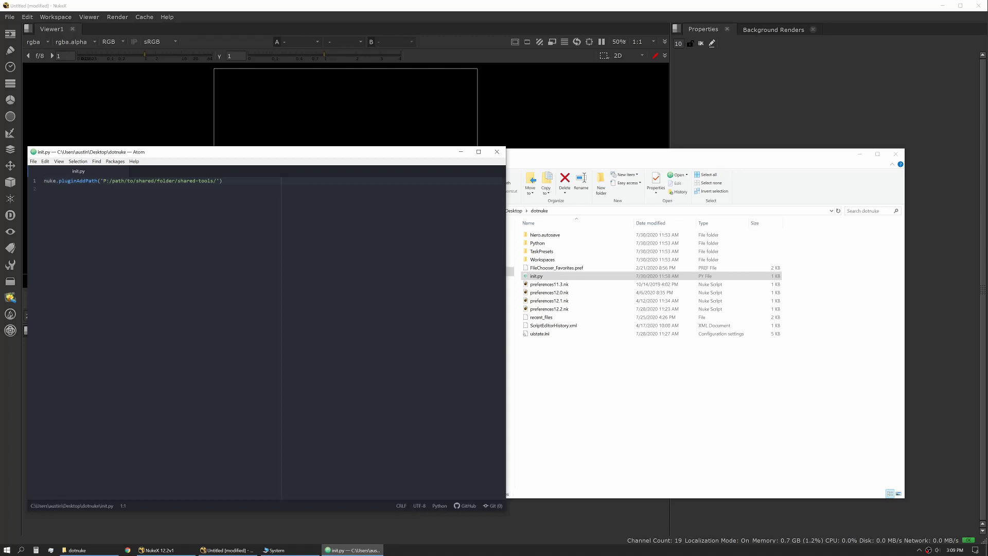
left_click(497, 152)
left_click(324, 392)
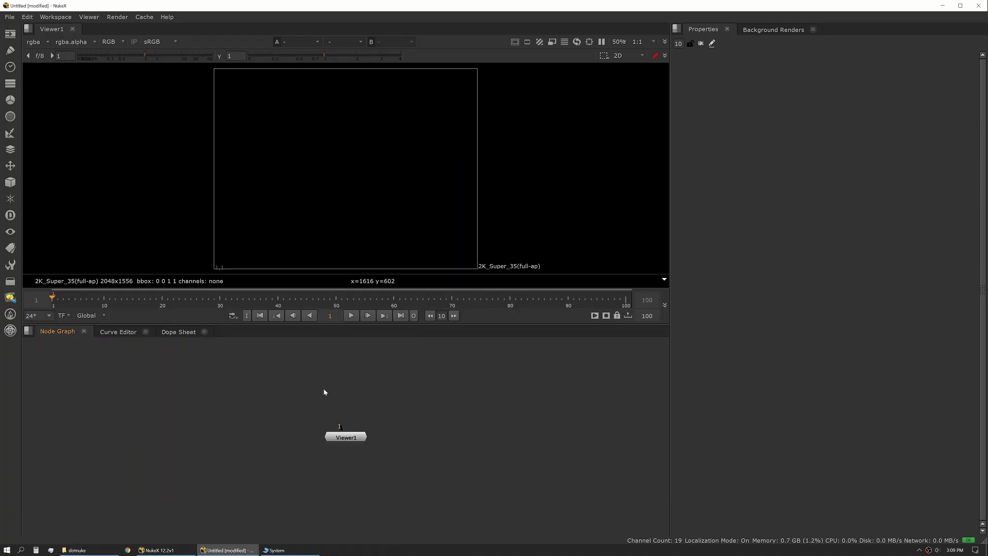